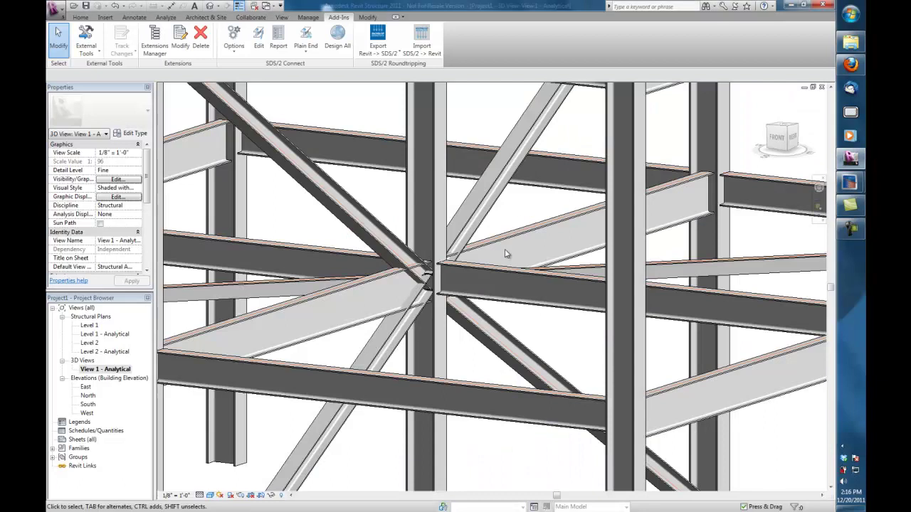
- Add an SDS/2 Connect connection to the wide-flange beam in the foreground
{"action": "left_click", "coordinate": [397, 366]}
{"action": "left_click", "coordinate": [305, 39]}
{"action": "left_click", "coordinate": [339, 131]}
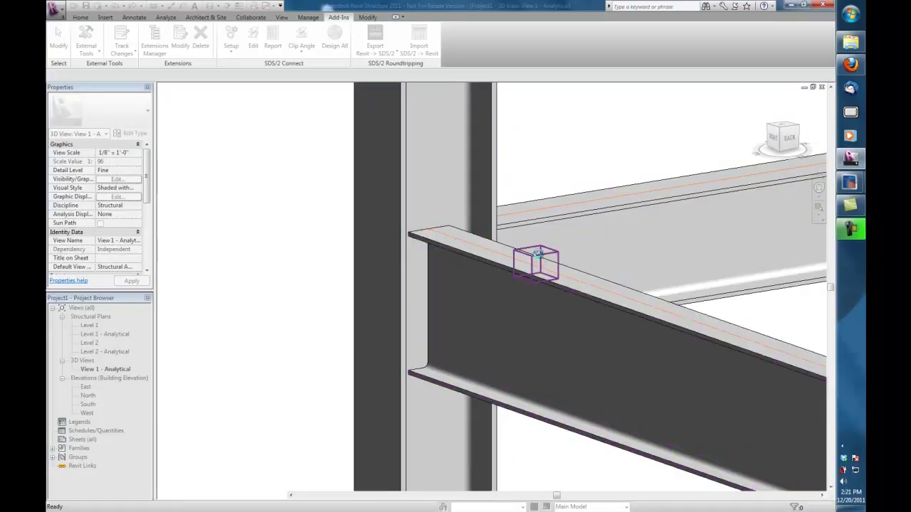
- Edit the plain-end connection node at the beam's column end and set its minimum setup connection to Yes
{"action": "double_click", "coordinate": [535, 260]}
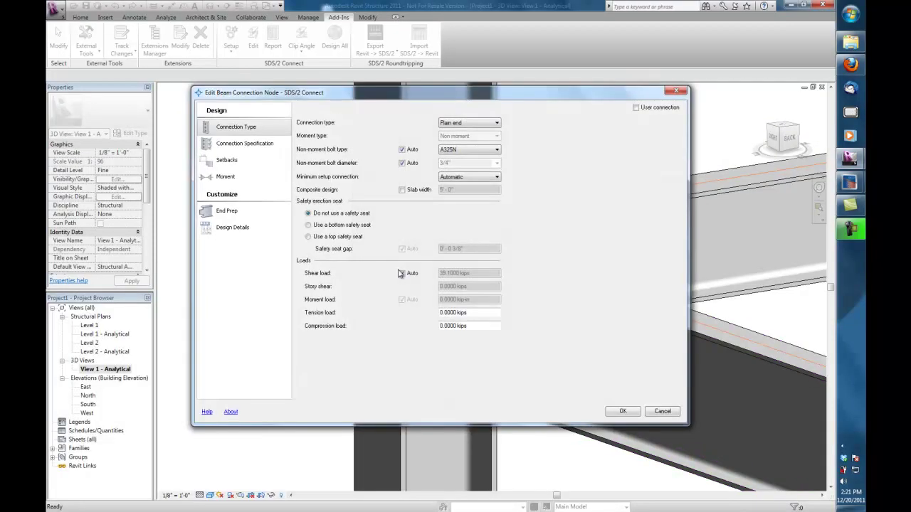
{"action": "left_click", "coordinate": [456, 178]}
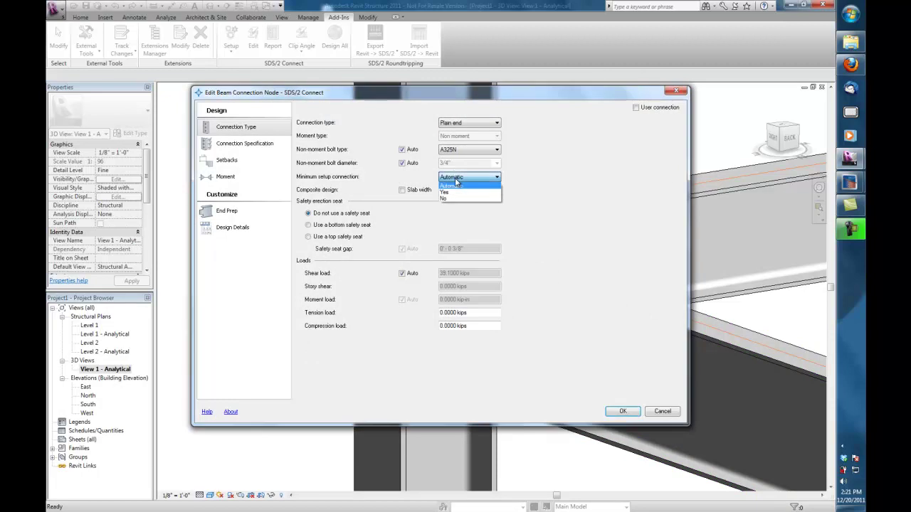
{"action": "left_click", "coordinate": [456, 194]}
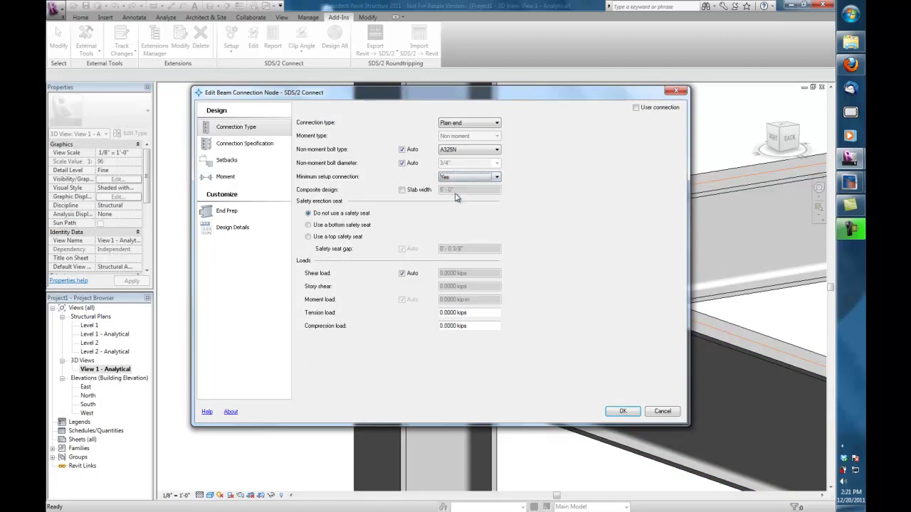
{"action": "left_click", "coordinate": [621, 410]}
- Apply a clip angle connection to the W18X40 beam framing into the column
{"action": "left_click", "coordinate": [441, 240]}
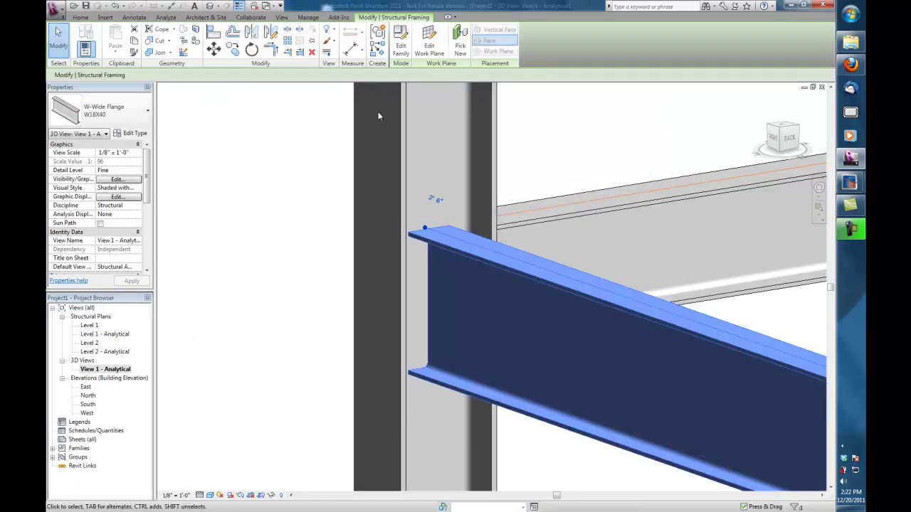
{"action": "left_click", "coordinate": [332, 19]}
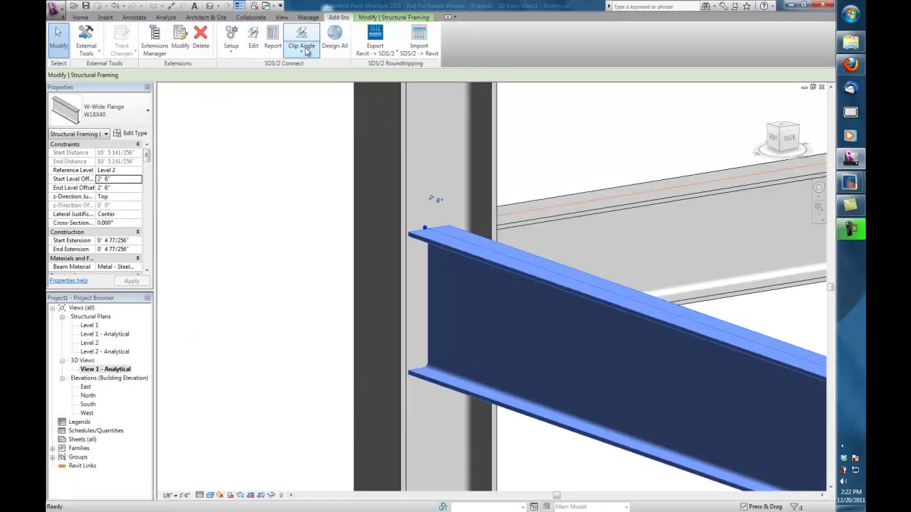
{"action": "left_click", "coordinate": [302, 49]}
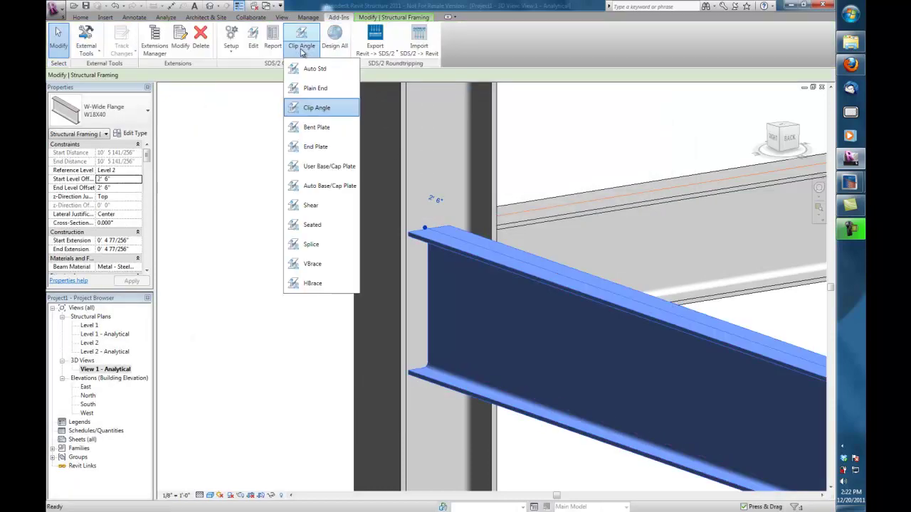
{"action": "left_click", "coordinate": [314, 108]}
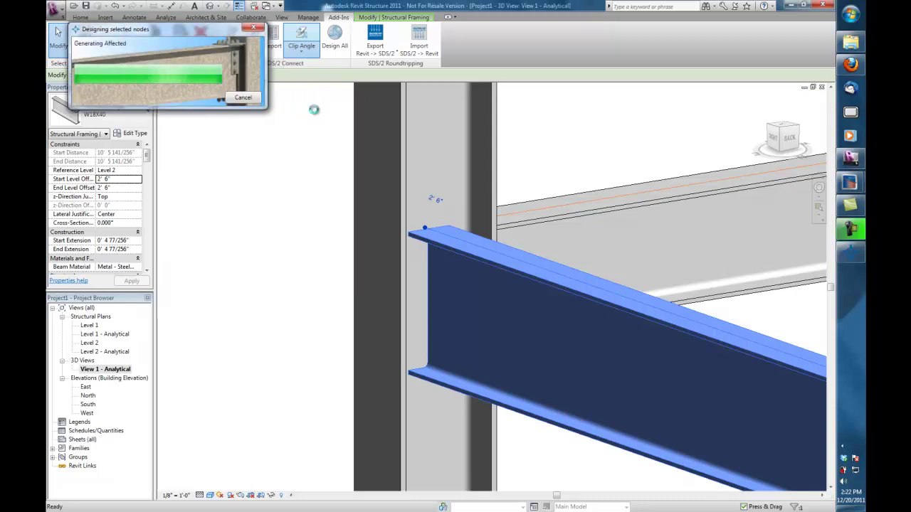
{"action": "left_click", "coordinate": [305, 146]}
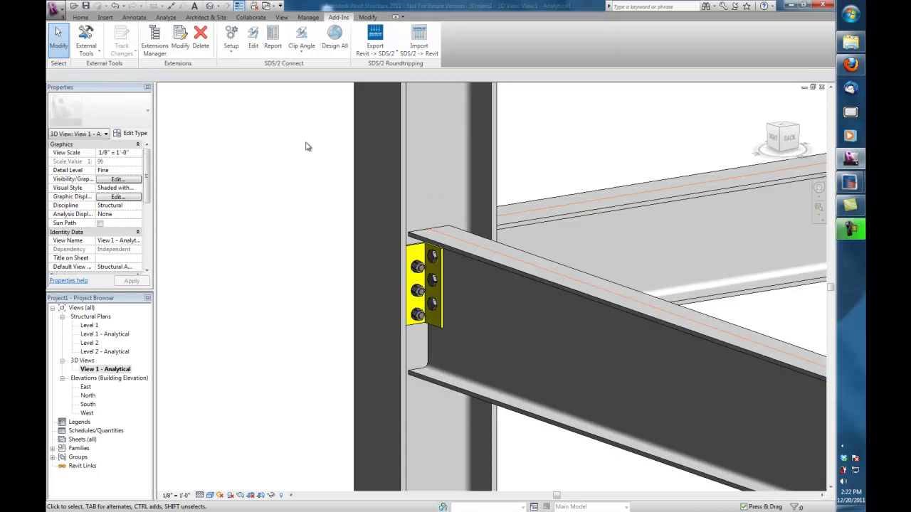
- In the schedule of minimums for structural members, set the number of bolt rows for nominal depth 18 to 5
{"action": "left_click", "coordinate": [230, 51]}
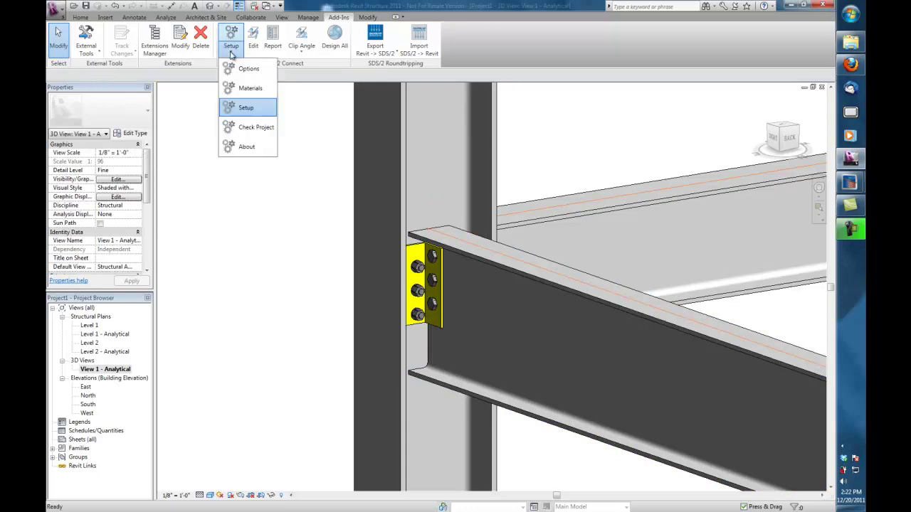
{"action": "left_click", "coordinate": [240, 110]}
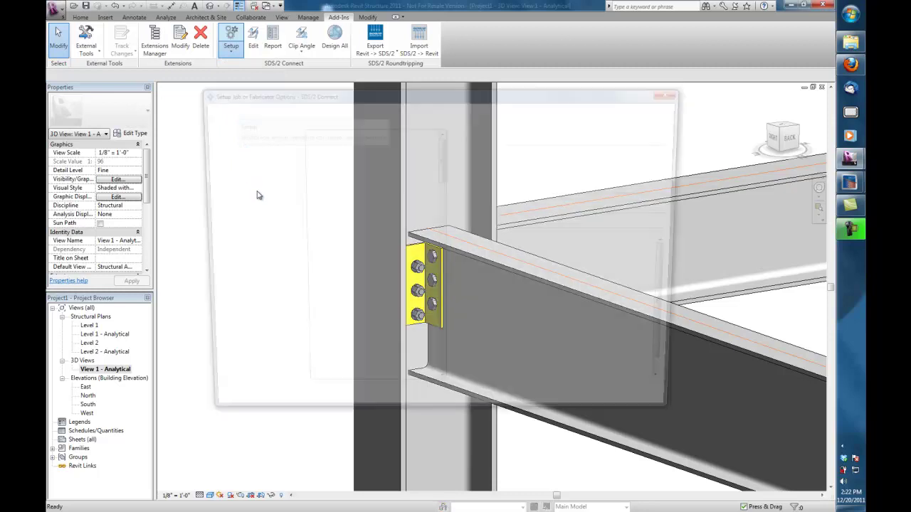
{"action": "left_click", "coordinate": [256, 157]}
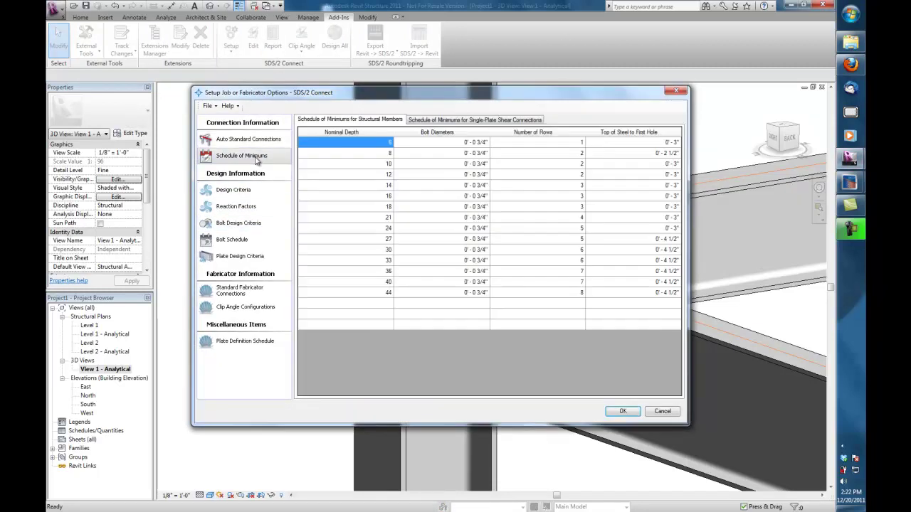
{"action": "left_click", "coordinate": [582, 206]}
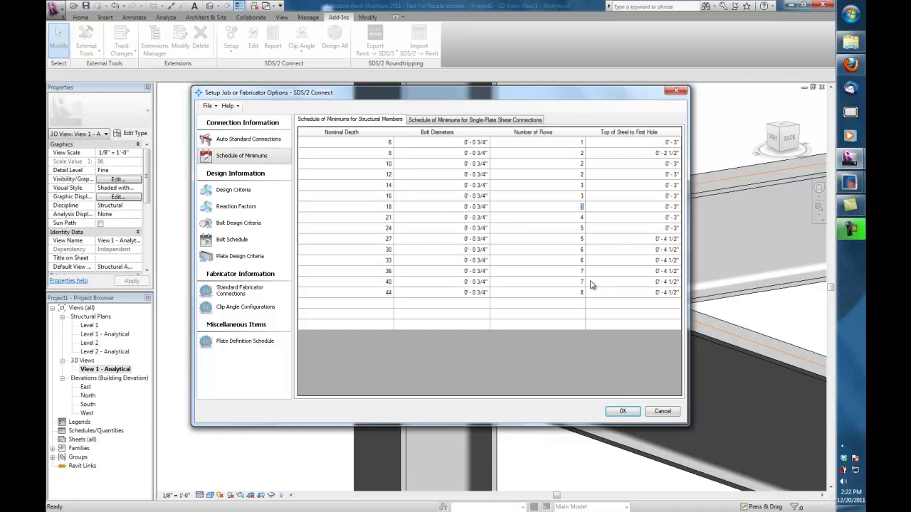
{"action": "left_click", "coordinate": [623, 412]}
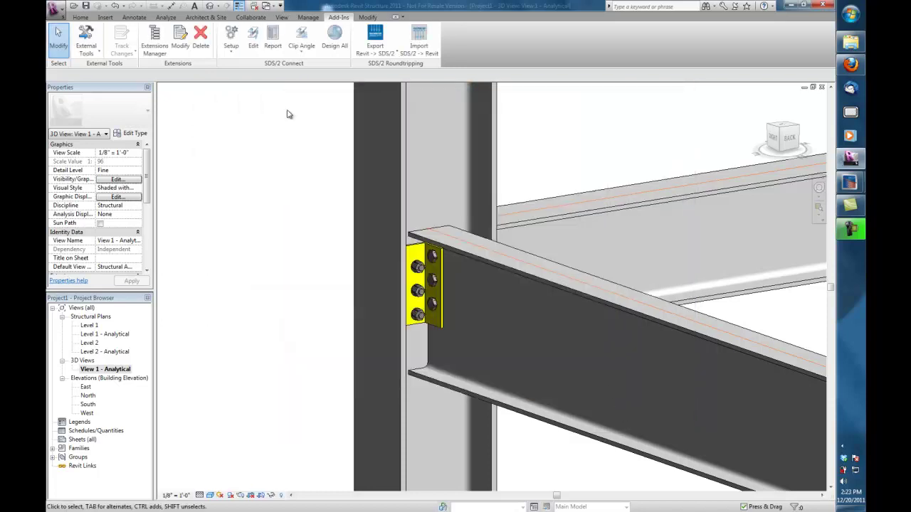
- Reopen the beam's clip angle connection and accept its settings to redesign it with the revised schedule
{"action": "left_click", "coordinate": [253, 45]}
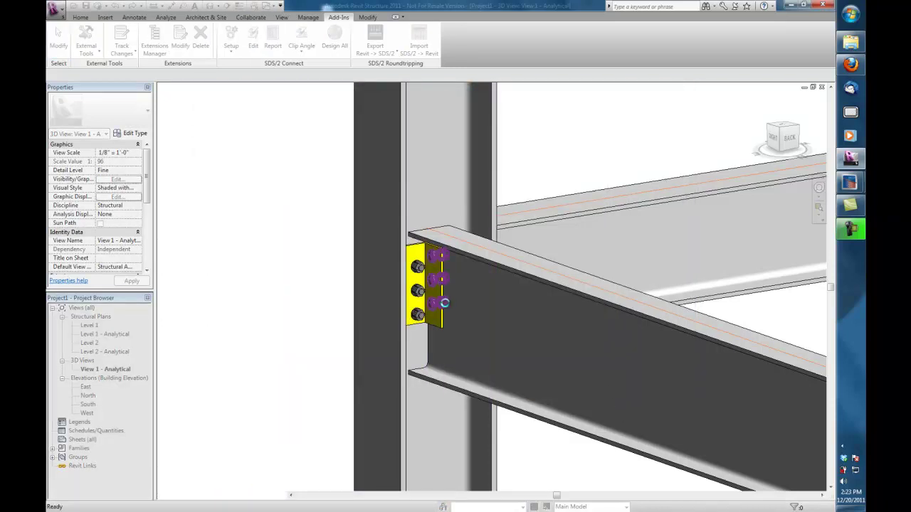
{"action": "left_click", "coordinate": [445, 306]}
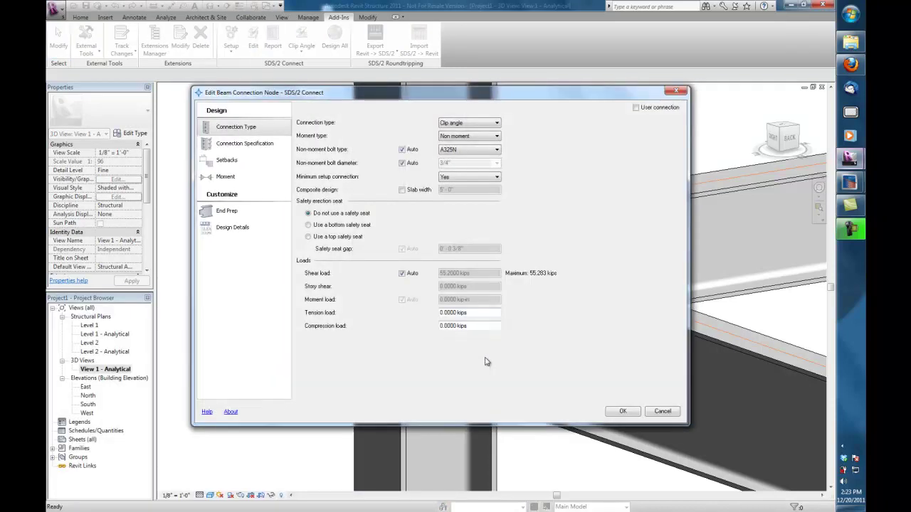
{"action": "left_click", "coordinate": [621, 412]}
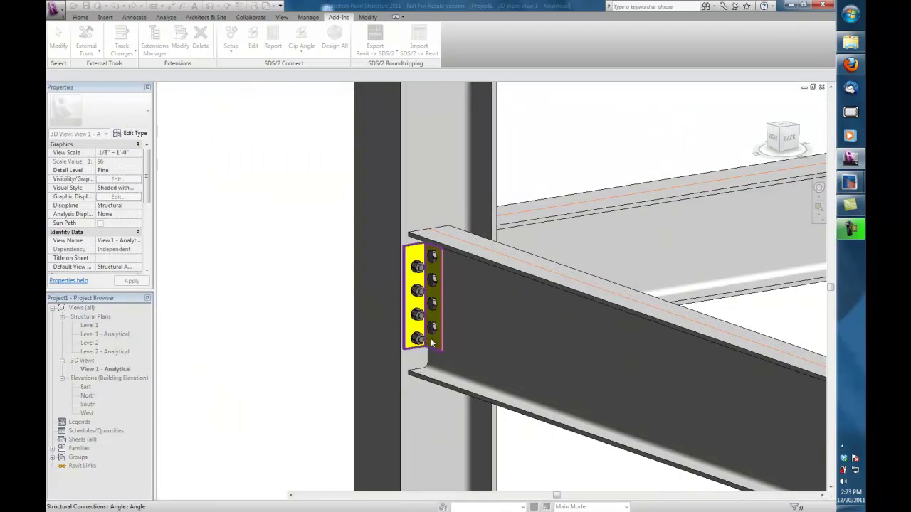
{"action": "key", "text": "Escape"}
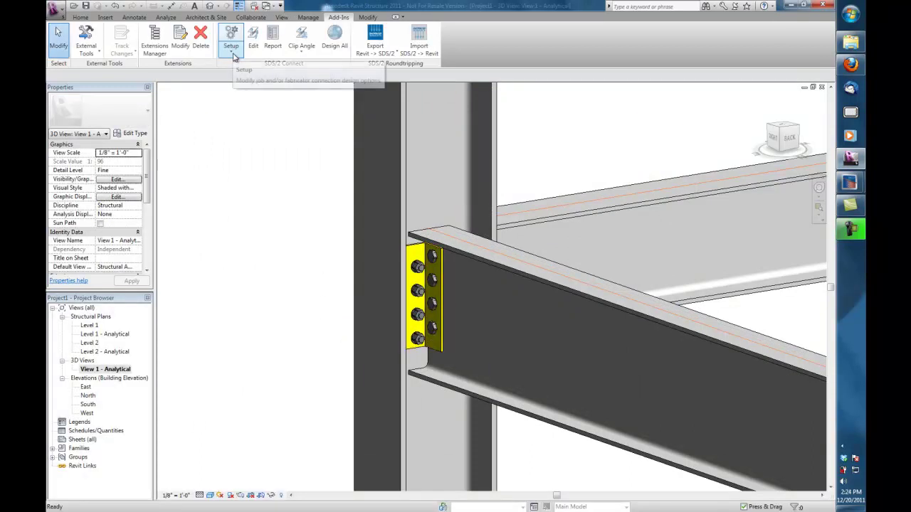
- Edit the number of rows for nominal depth 18 in the schedule of minimums for single-plate shear connections and accept the setup
{"action": "left_click", "coordinate": [231, 45]}
{"action": "left_click", "coordinate": [246, 107]}
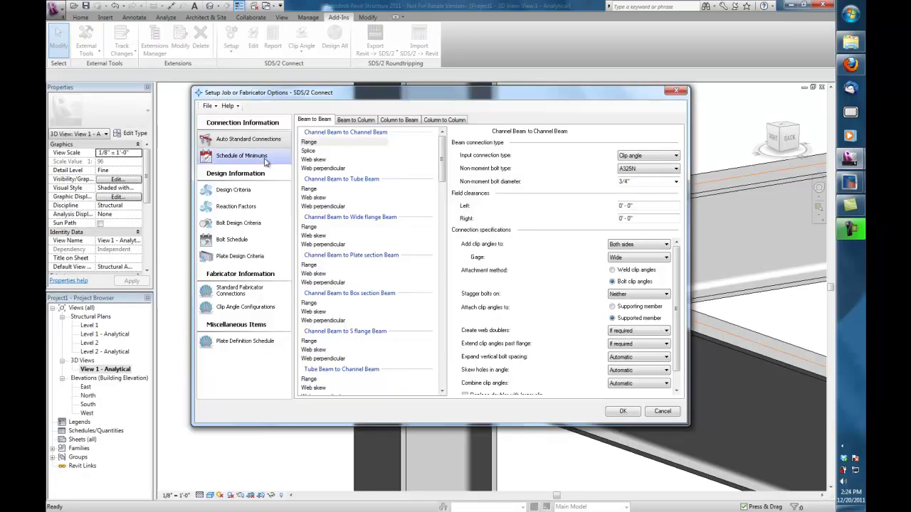
{"action": "left_click", "coordinate": [263, 158]}
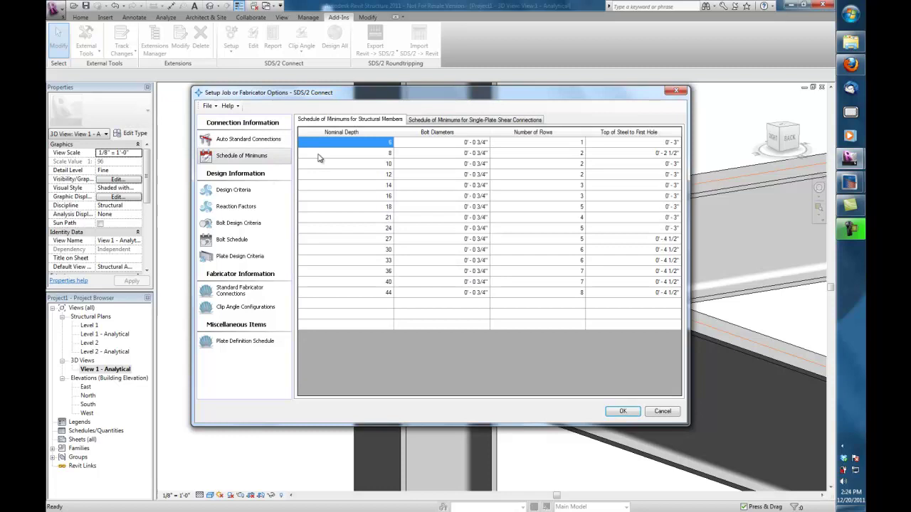
{"action": "left_click", "coordinate": [450, 119]}
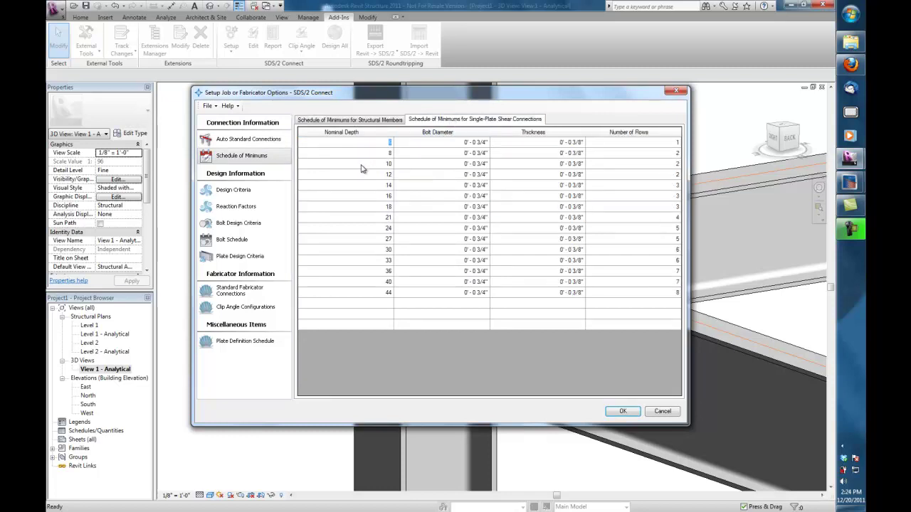
{"action": "left_click", "coordinate": [678, 207]}
{"action": "left_click", "coordinate": [622, 411]}
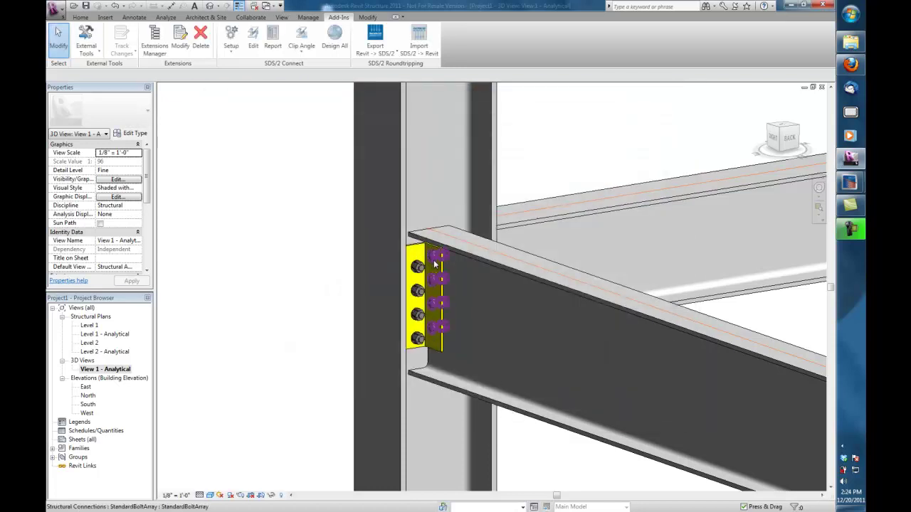
- Change the beam's clip angle connection type to Shear and redesign the connection
{"action": "left_click", "coordinate": [253, 37]}
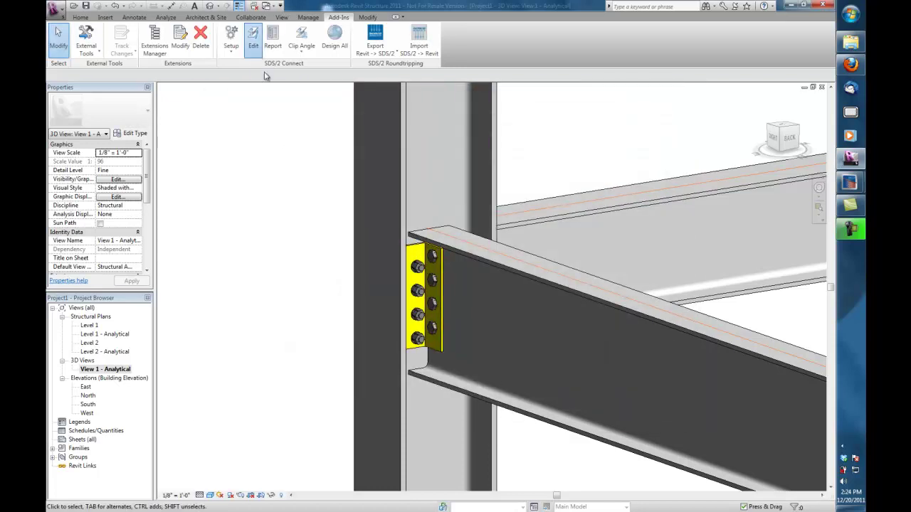
{"action": "left_click", "coordinate": [435, 308]}
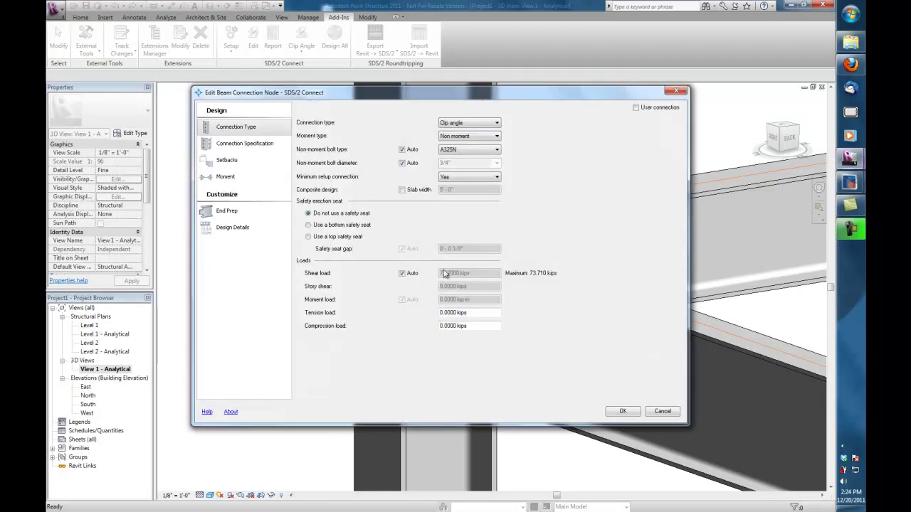
{"action": "left_click", "coordinate": [463, 123]}
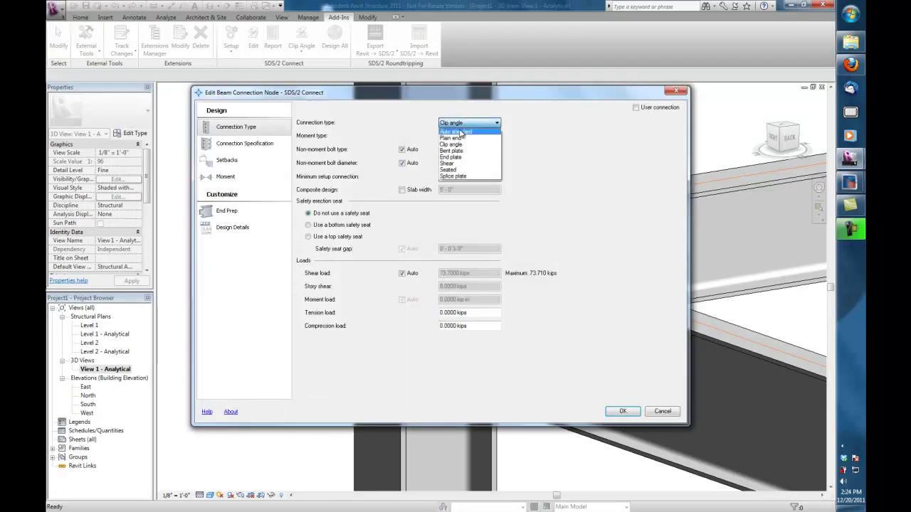
{"action": "left_click", "coordinate": [462, 164]}
{"action": "left_click", "coordinate": [623, 412]}
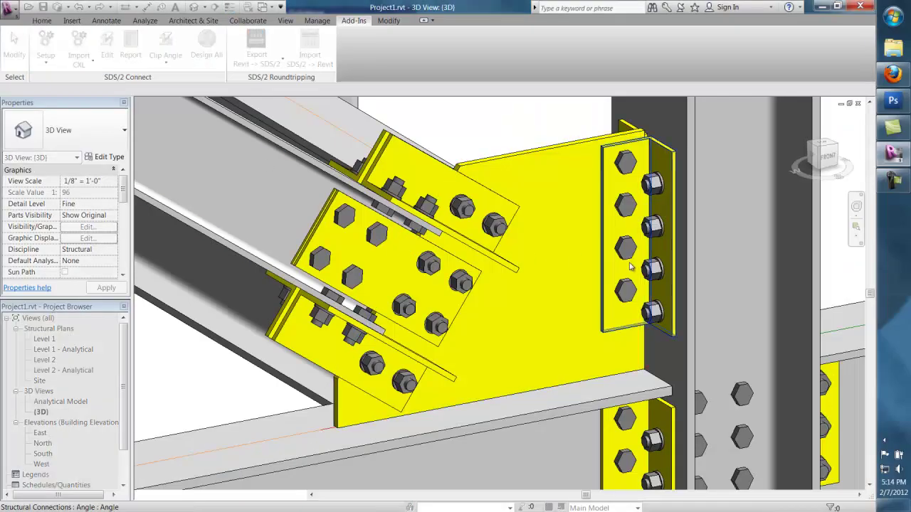
- Edit the vertical brace connection node and set its connection arrangement to PaddlePlate
{"action": "left_click", "coordinate": [606, 272]}
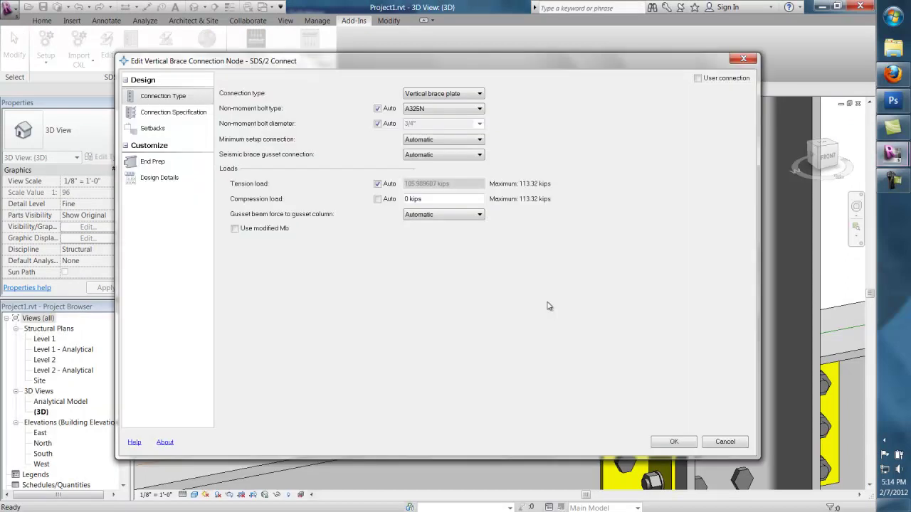
{"action": "left_click", "coordinate": [173, 112]}
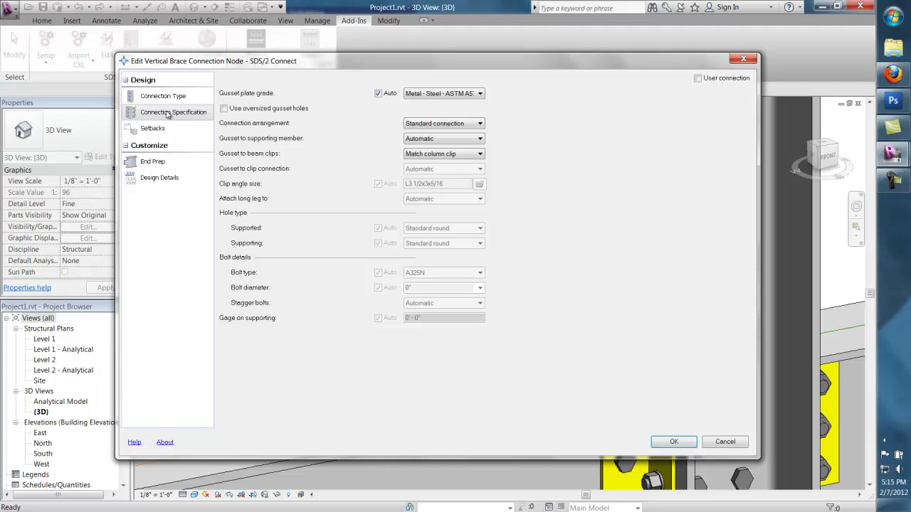
{"action": "left_click", "coordinate": [479, 124]}
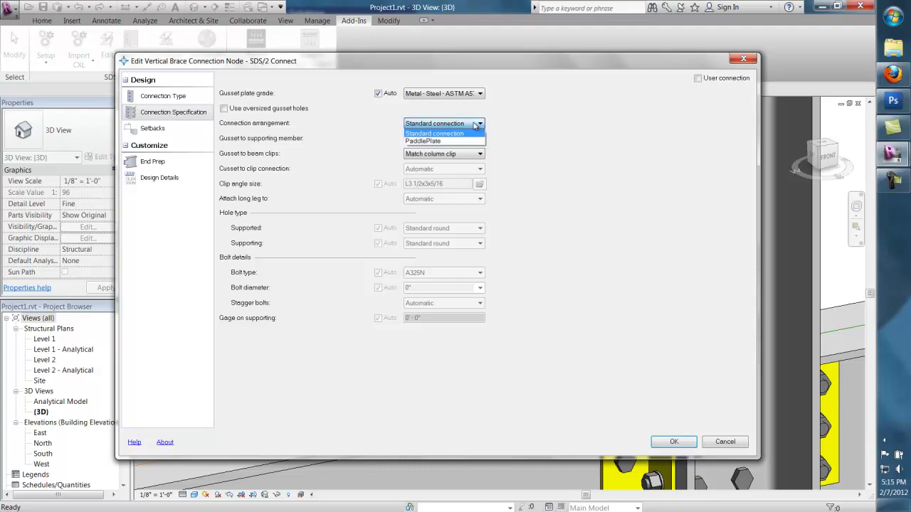
{"action": "left_click", "coordinate": [468, 142]}
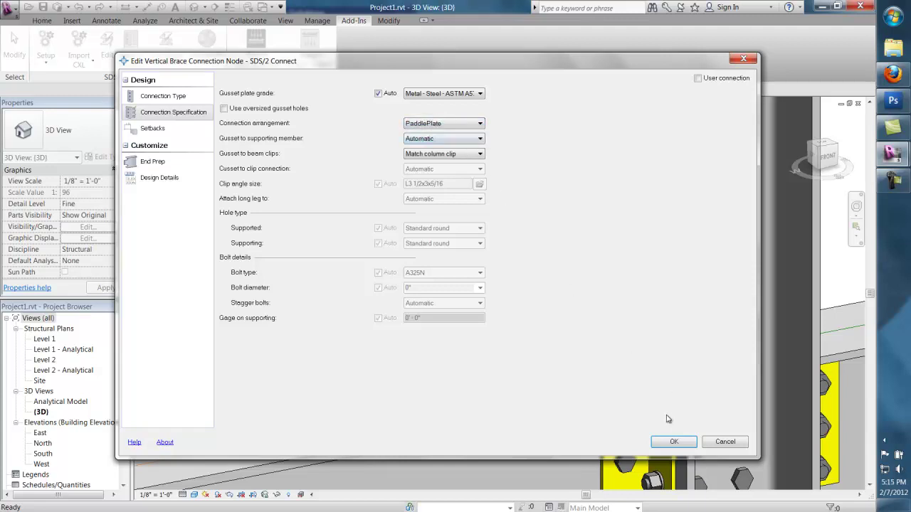
{"action": "key", "text": "Return"}
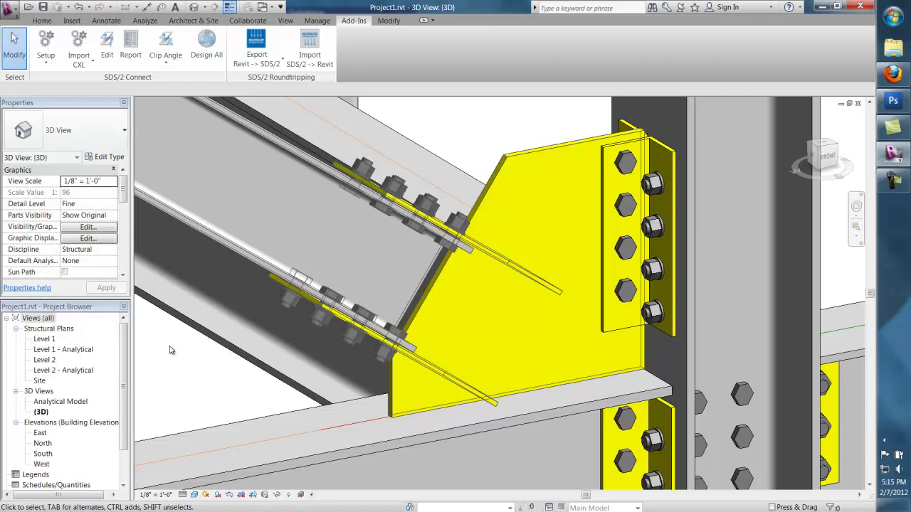
- Edit the vertical brace connection node and turn on the User connection option in the paddle plate's design details
{"action": "left_click", "coordinate": [331, 307]}
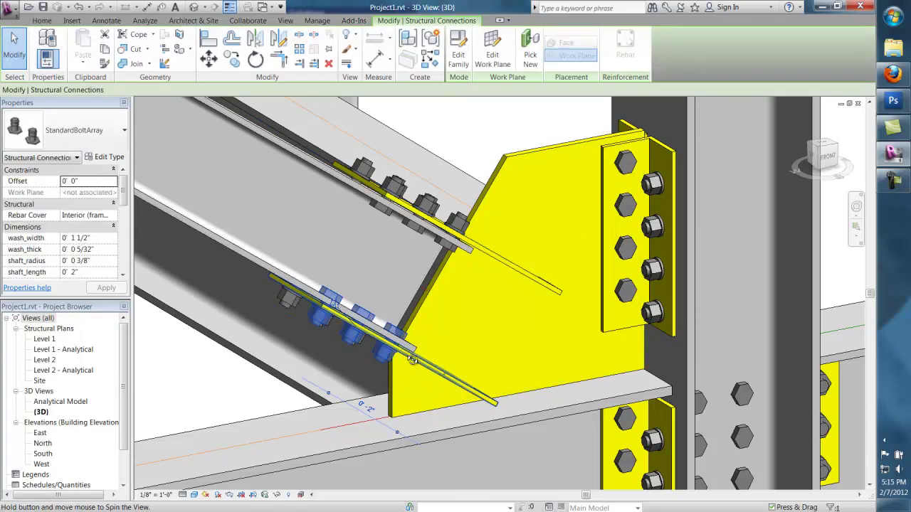
{"action": "middle_click_drag", "start_coordinate": [348, 341], "coordinate": [341, 317], "text": "shift"}
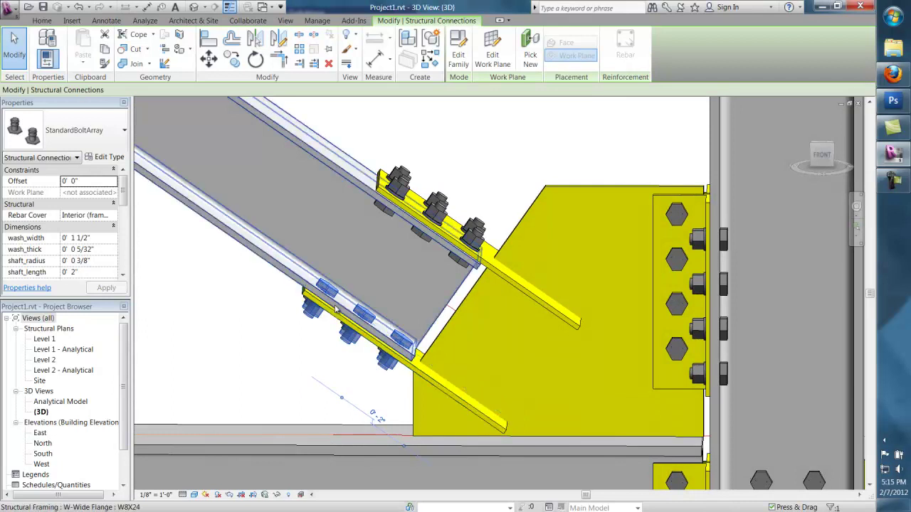
{"action": "left_click", "coordinate": [228, 332]}
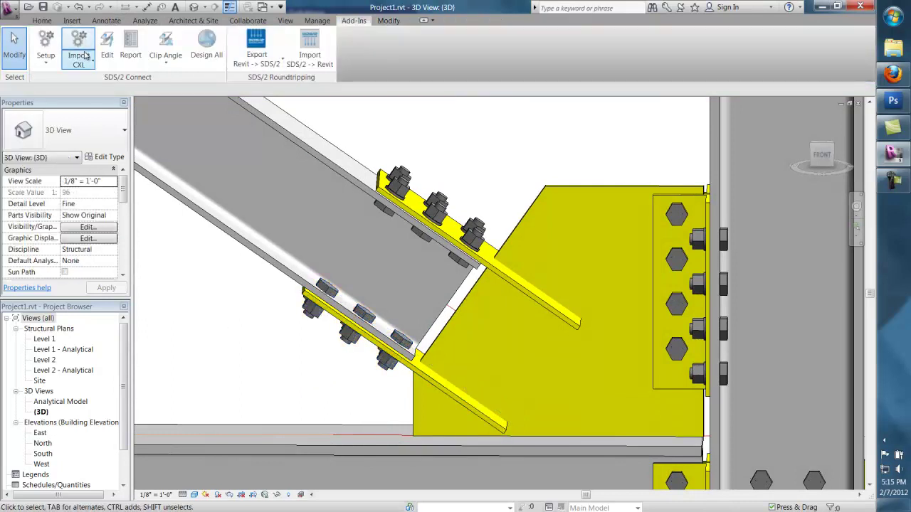
{"action": "left_click", "coordinate": [109, 51]}
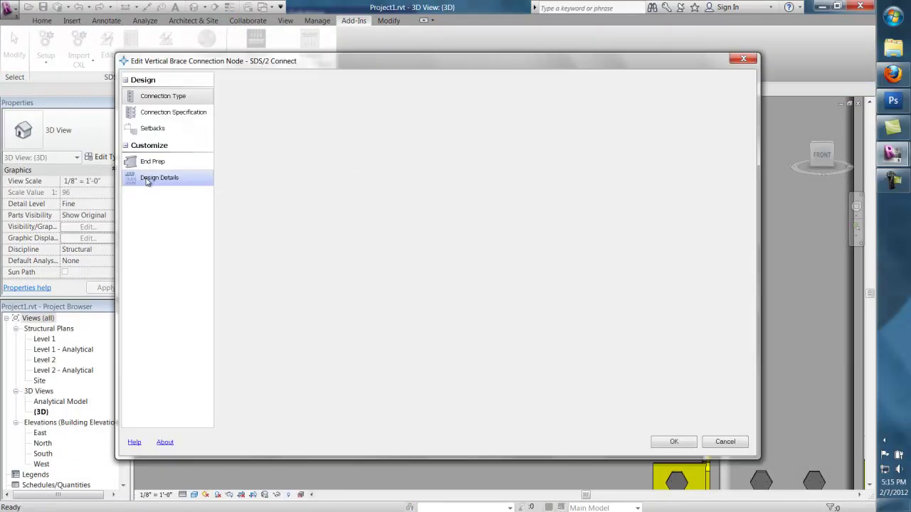
{"action": "left_click", "coordinate": [146, 179]}
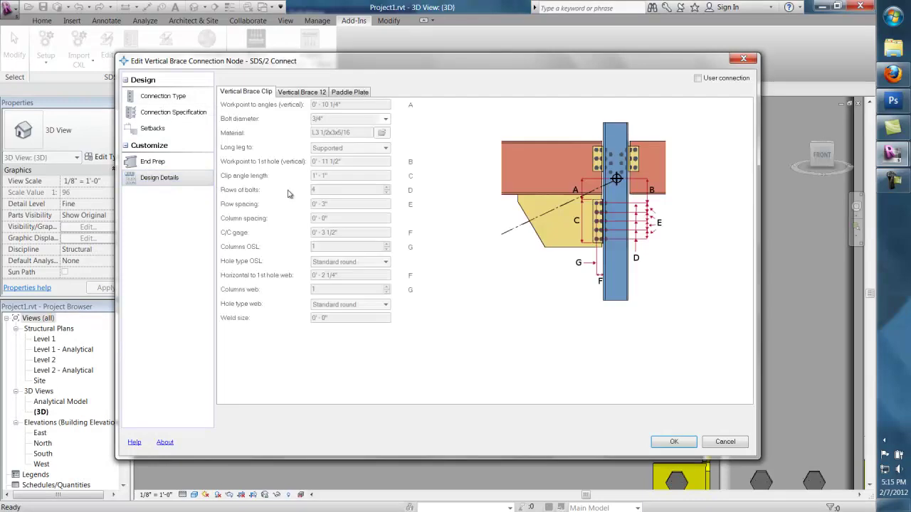
{"action": "left_click", "coordinate": [350, 93]}
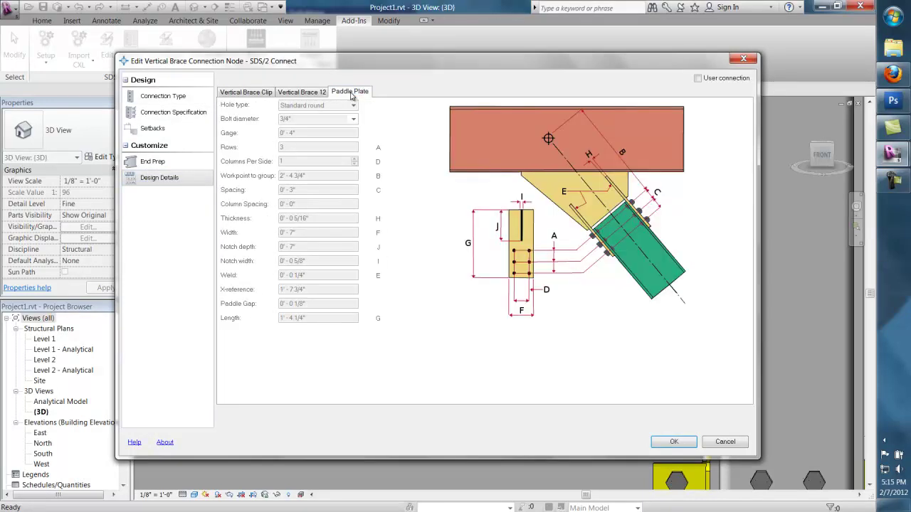
{"action": "left_click", "coordinate": [697, 79]}
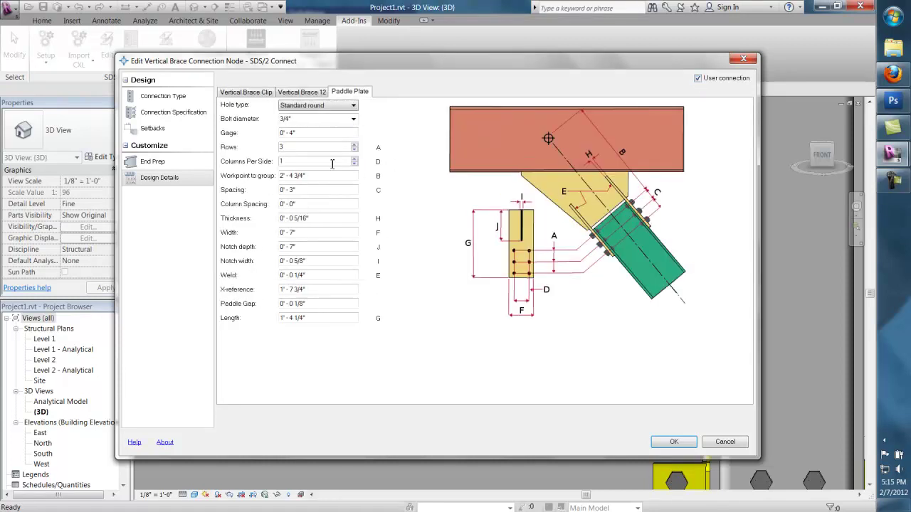
- Set the paddle plate thickness to 1/2" and accept the edit to redesign the brace connection
{"action": "left_click", "coordinate": [318, 220]}
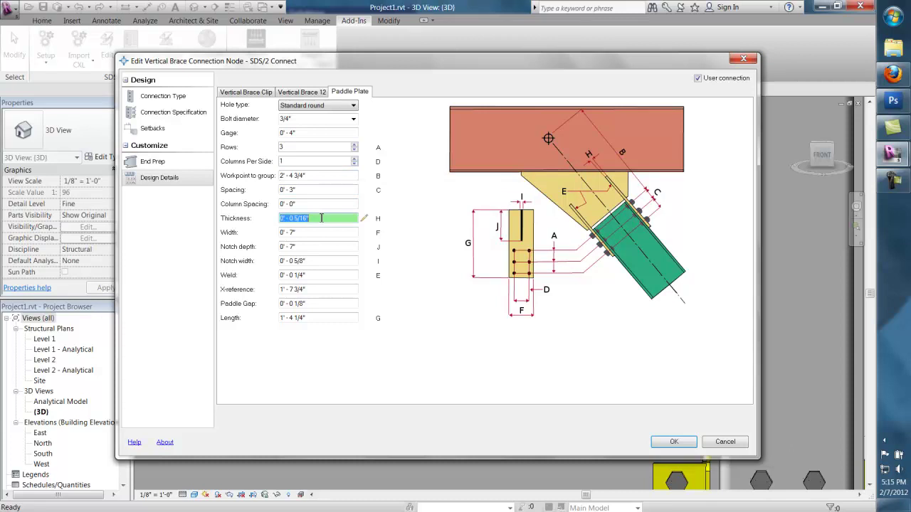
{"action": "key", "text": "BackSpace"}
{"action": "type", "text": "1/2"}
{"action": "key", "text": "Tab"}
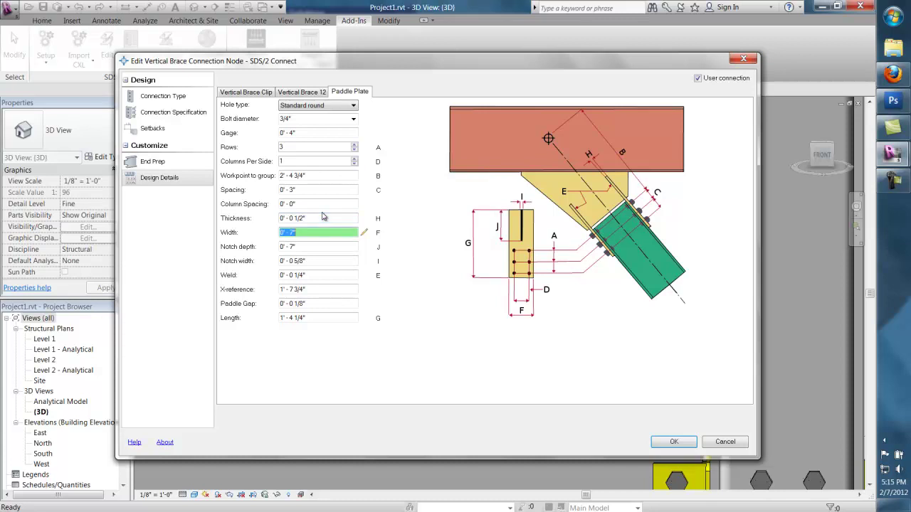
{"action": "left_click", "coordinate": [672, 443]}
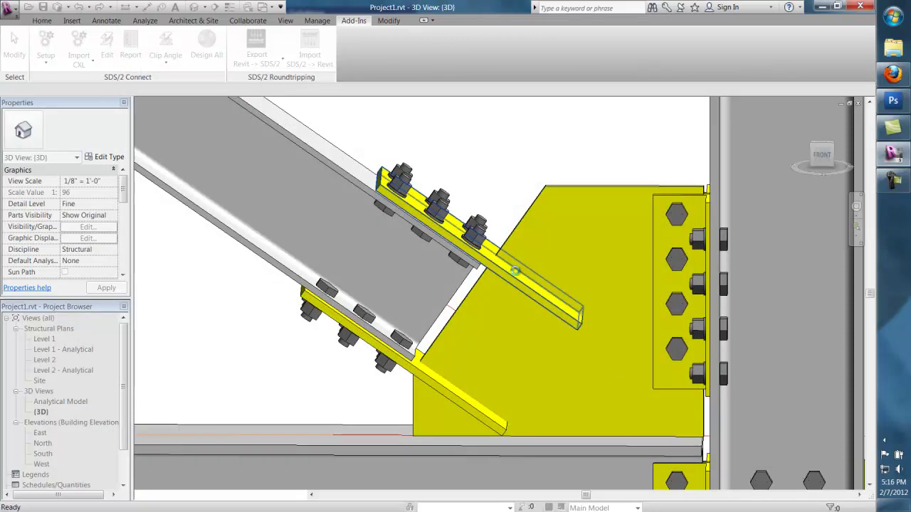
- Reopen the vertical brace connection node, change the paddle plate's hole type to Long slot, accept it and inspect the redesigned plates
{"action": "double_click", "coordinate": [513, 271]}
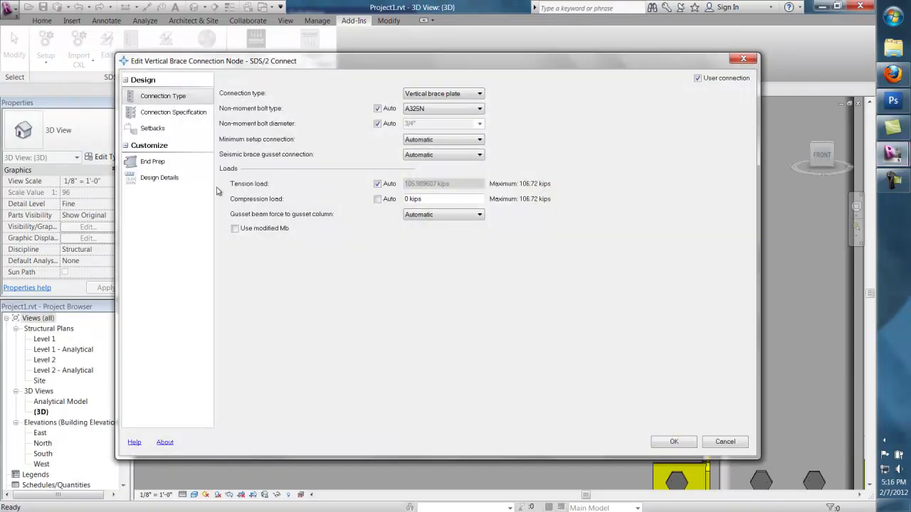
{"action": "left_click", "coordinate": [166, 180]}
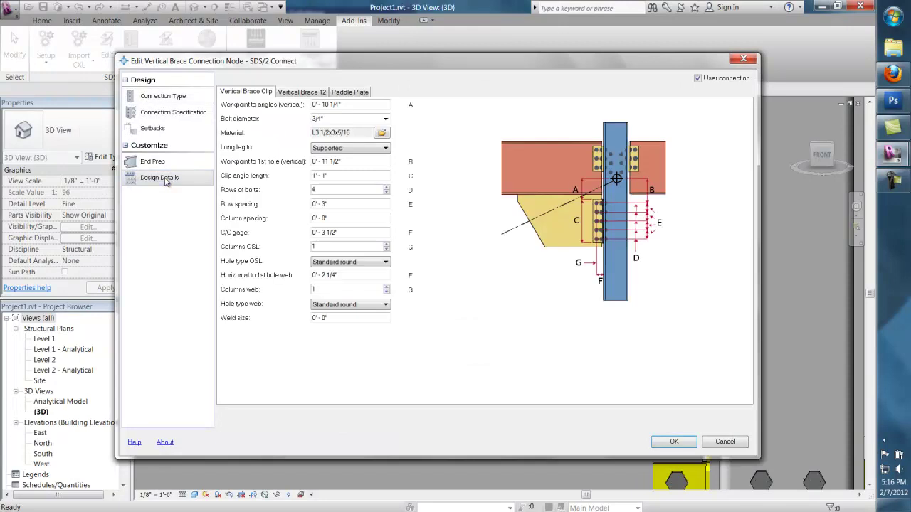
{"action": "left_click", "coordinate": [350, 93]}
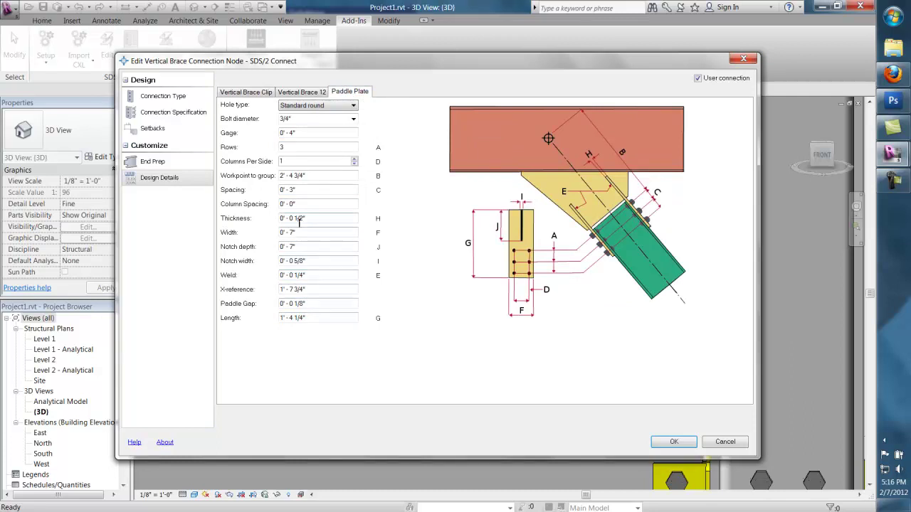
{"action": "left_click", "coordinate": [353, 106]}
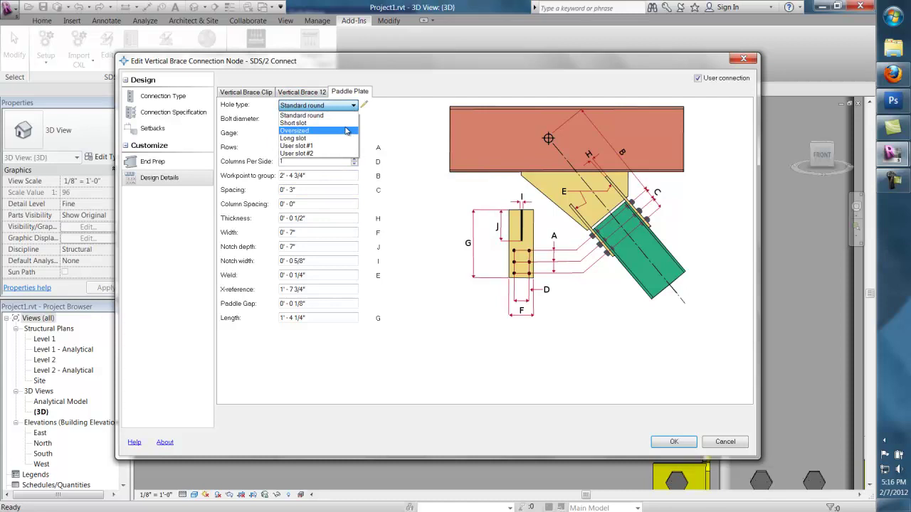
{"action": "left_click", "coordinate": [335, 138]}
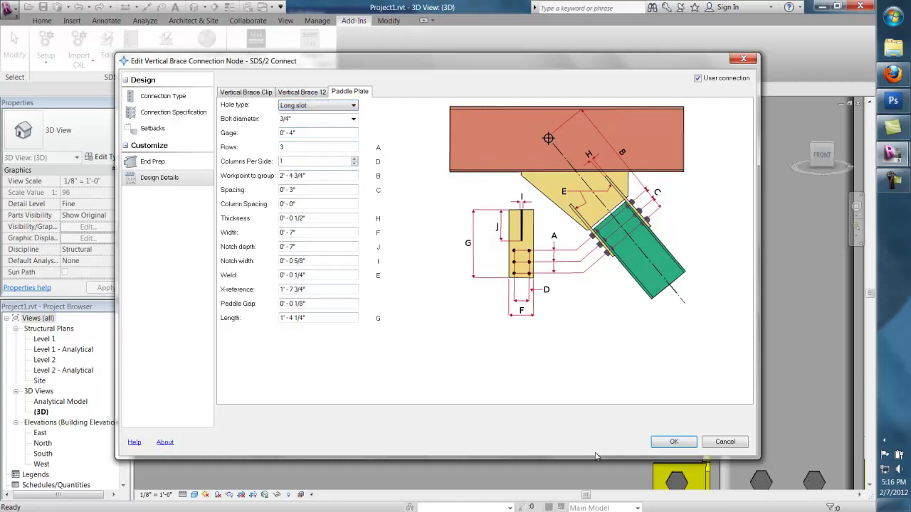
{"action": "left_click", "coordinate": [673, 443]}
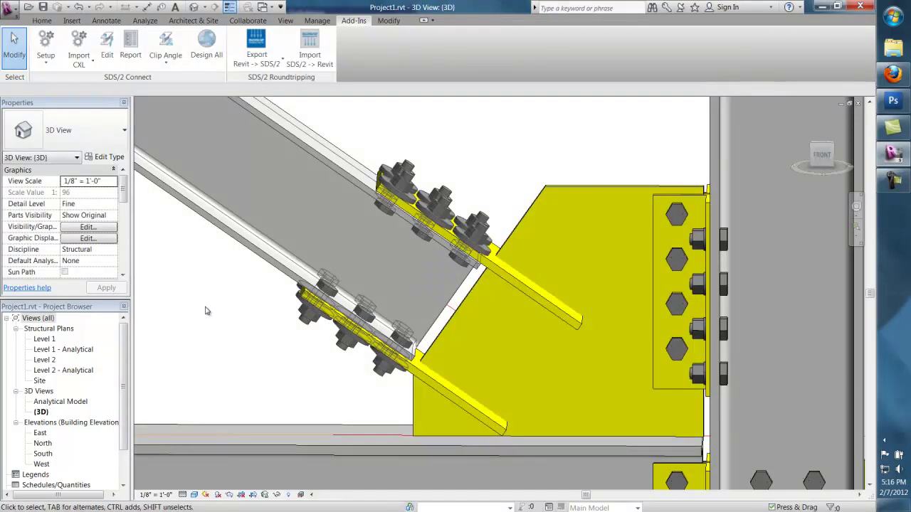
{"action": "left_click", "coordinate": [411, 368]}
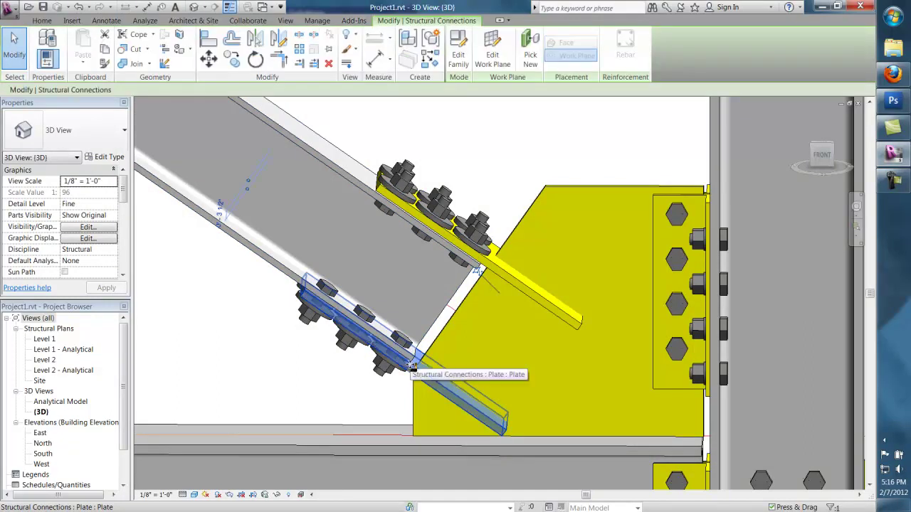
{"action": "middle_click_drag", "start_coordinate": [412, 371], "coordinate": [375, 384], "text": "shift"}
{"action": "left_click", "coordinate": [334, 381]}
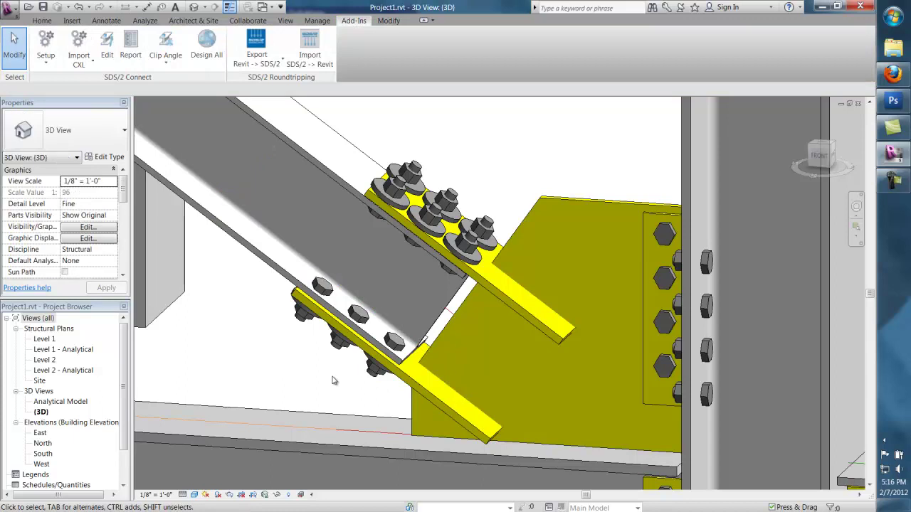